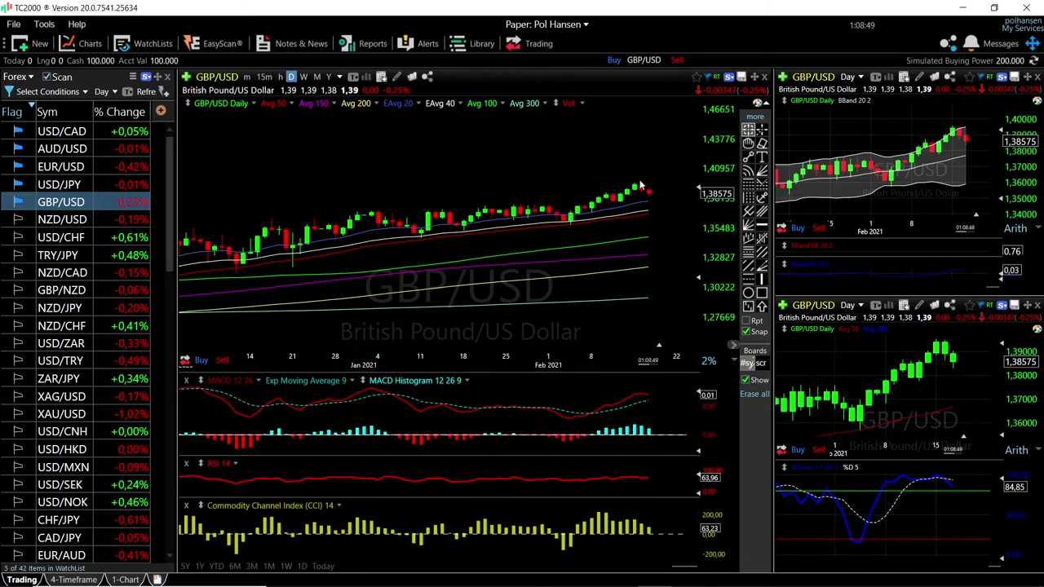
Read GBP/USD's open, high, low and Bollinger Band values, then review the full band chart
{"action": "left_click", "coordinate": [967, 153]}
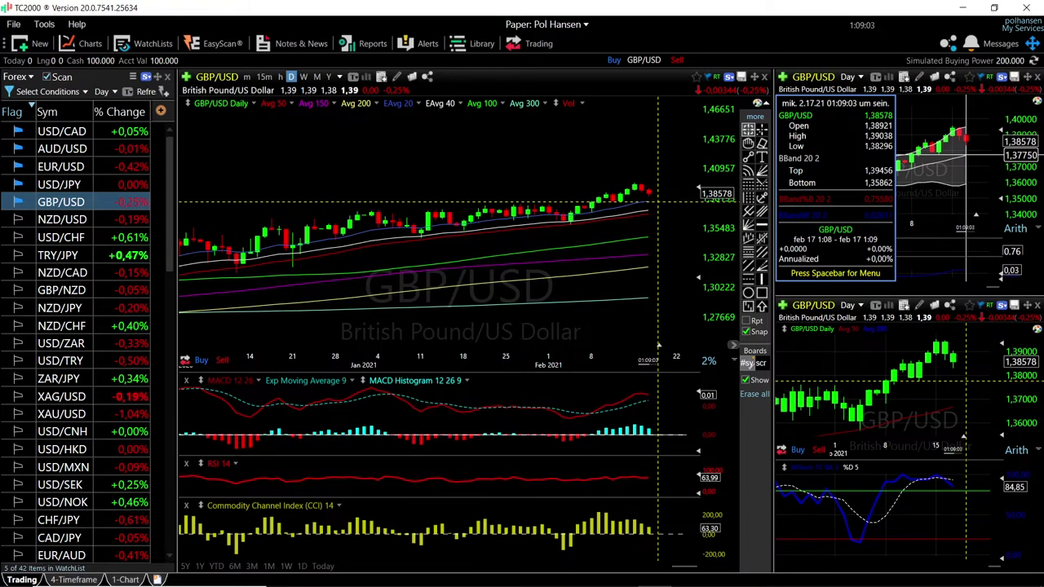
{"action": "left_click_drag", "start_coordinate": [967, 155], "coordinate": [897, 165]}
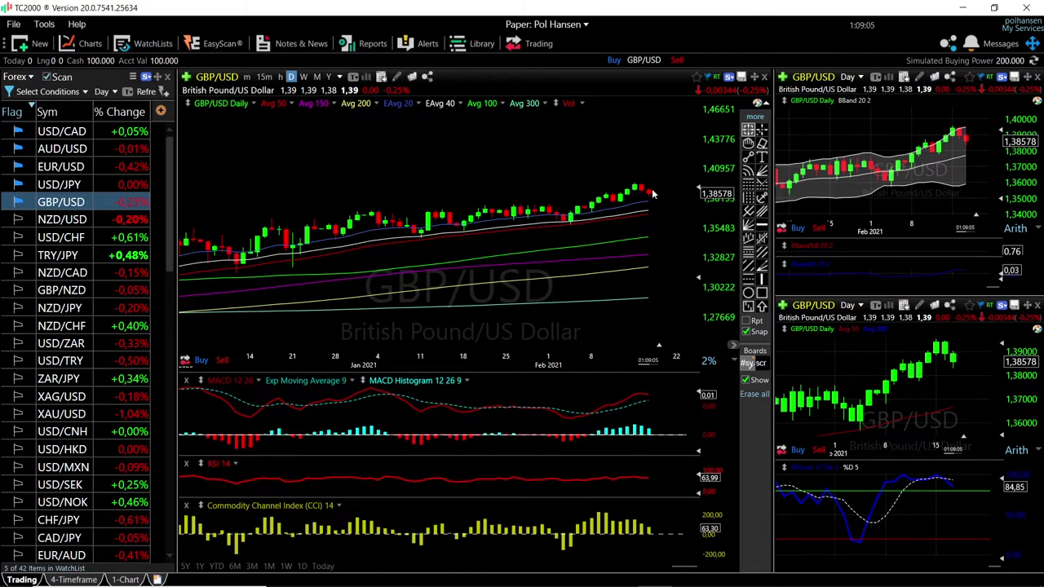
{"action": "scroll", "coordinate": [644, 203], "scroll_direction": "up", "scroll_amount": 4}
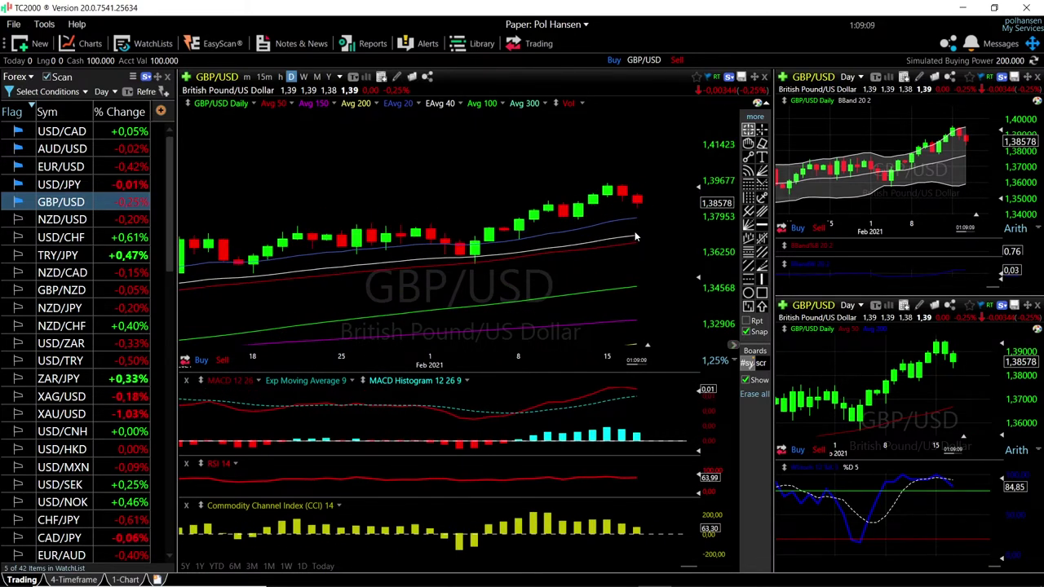
{"action": "scroll", "coordinate": [628, 243], "scroll_direction": "down", "scroll_amount": 5}
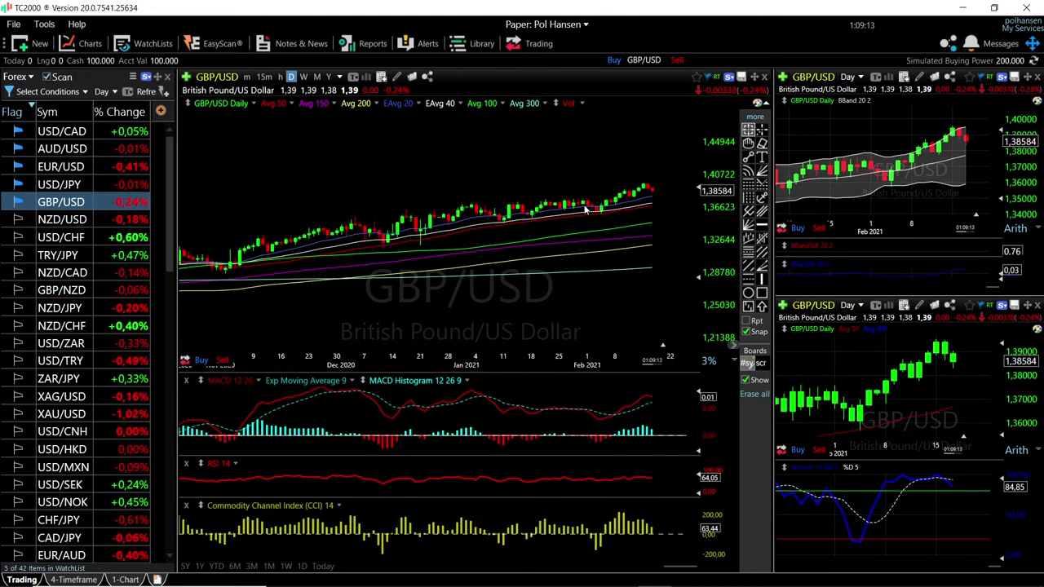
{"action": "scroll", "coordinate": [676, 209], "scroll_direction": "up", "scroll_amount": 2}
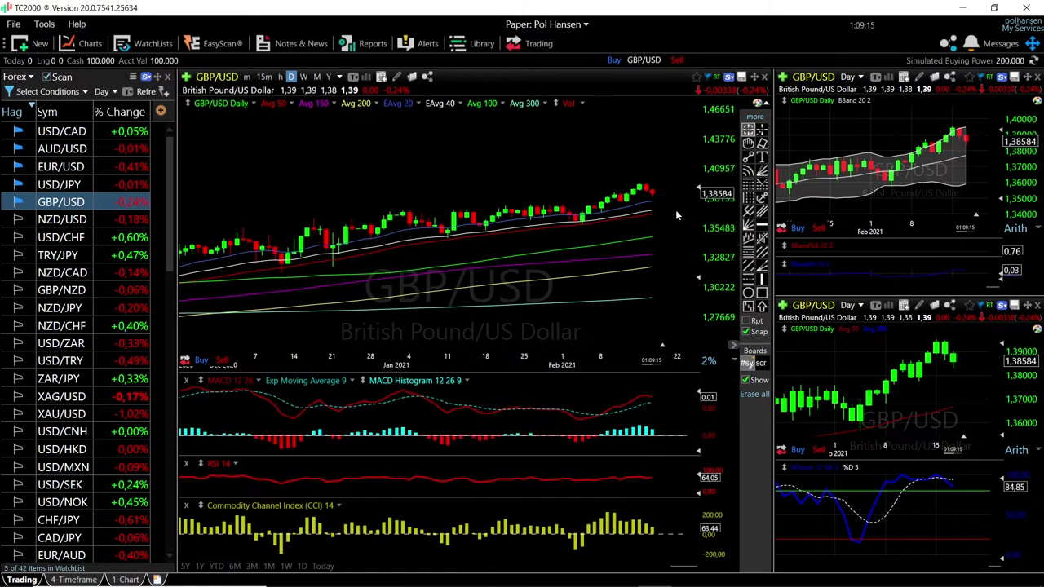
{"action": "scroll", "coordinate": [645, 222], "scroll_direction": "up", "scroll_amount": 2}
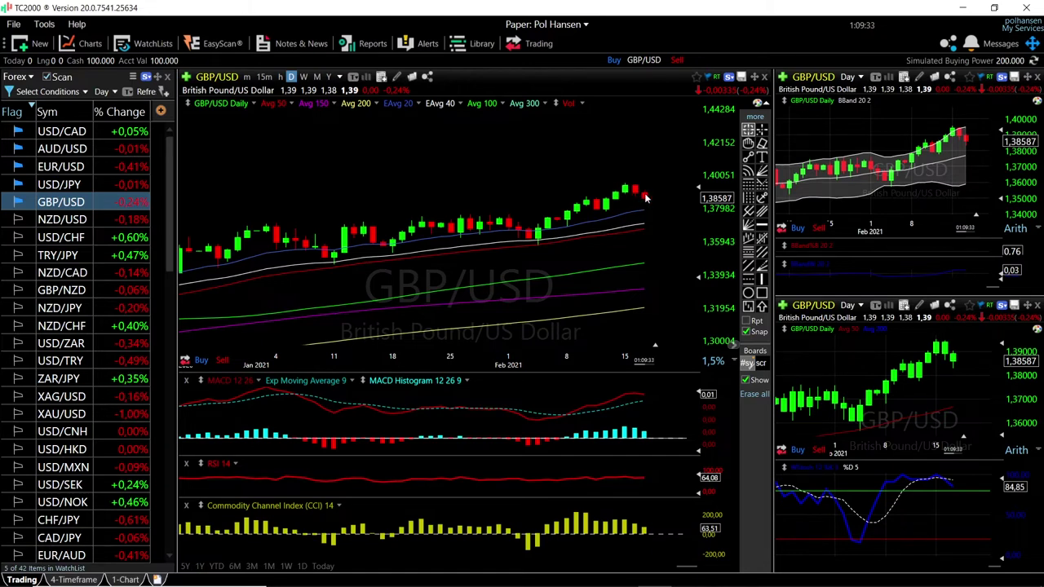
{"action": "scroll", "coordinate": [641, 208], "scroll_direction": "down", "scroll_amount": 2}
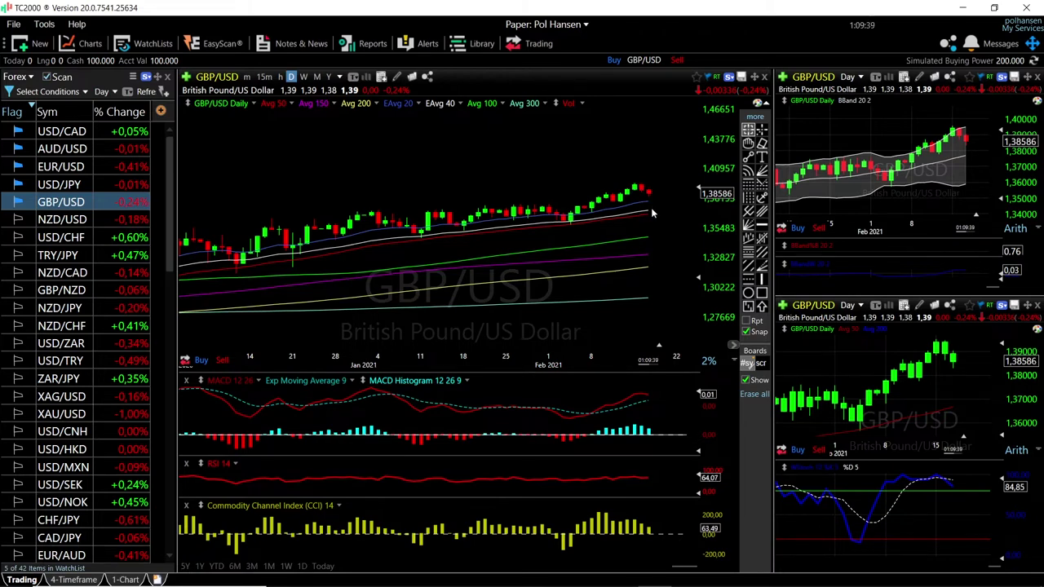
{"action": "scroll", "coordinate": [651, 212], "scroll_direction": "down", "scroll_amount": 1}
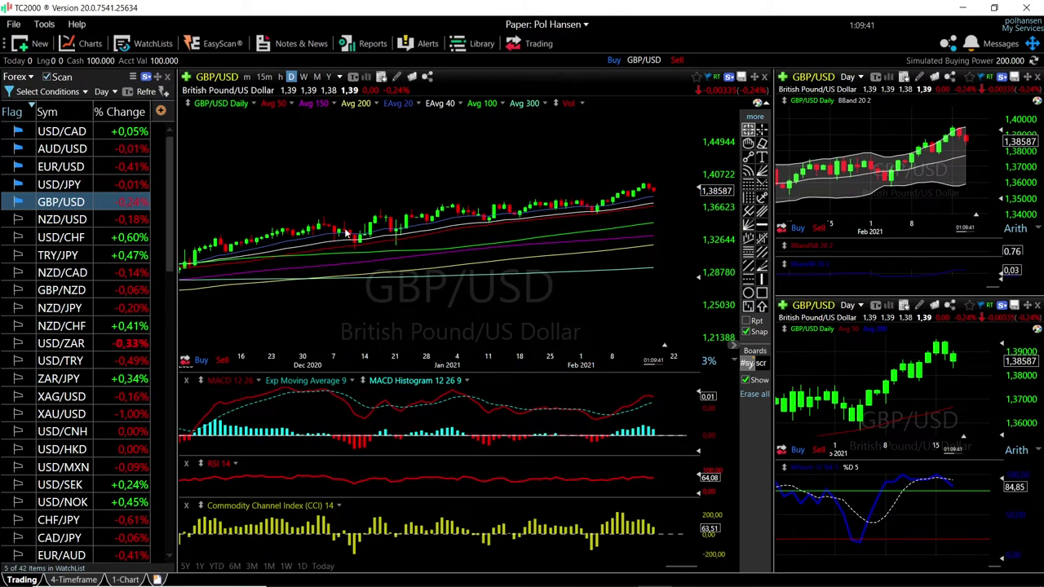
{"action": "scroll", "coordinate": [650, 214], "scroll_direction": "up", "scroll_amount": 1}
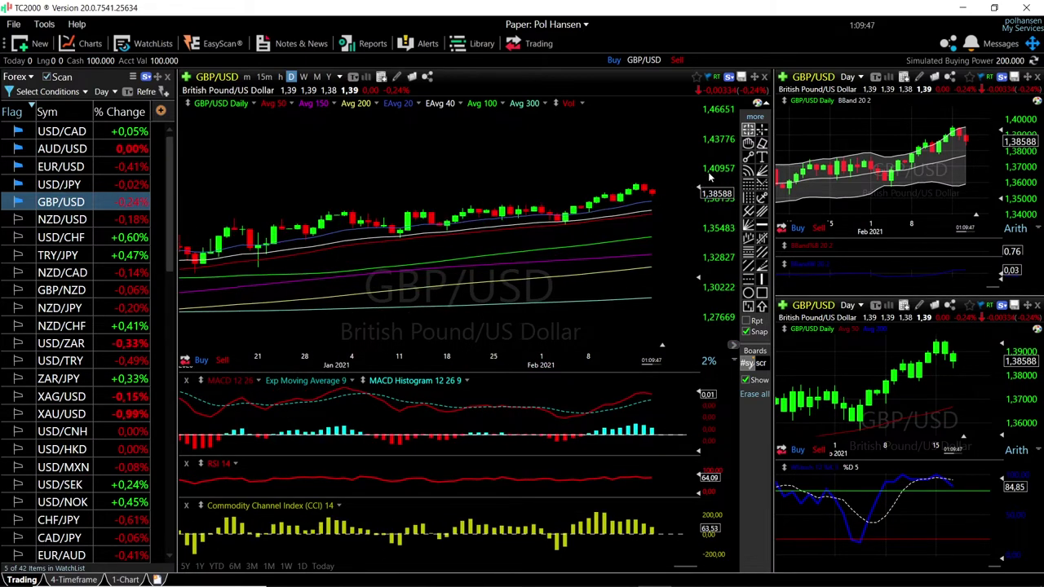
Switch all charts to USD/JPY and read the latest candle's values
{"action": "left_click", "coordinate": [77, 184]}
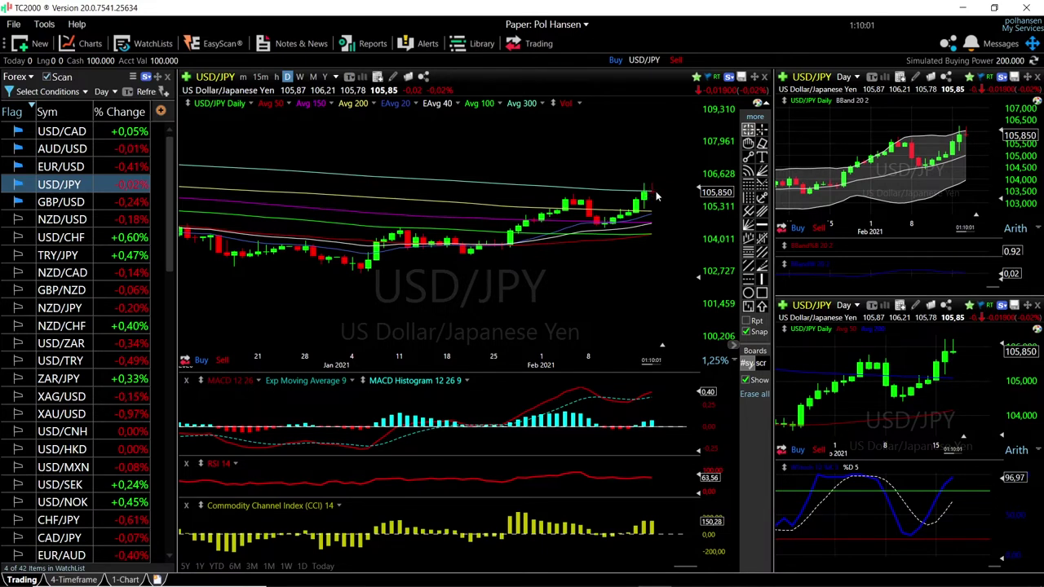
{"action": "scroll", "coordinate": [655, 187], "scroll_direction": "up", "scroll_amount": 3}
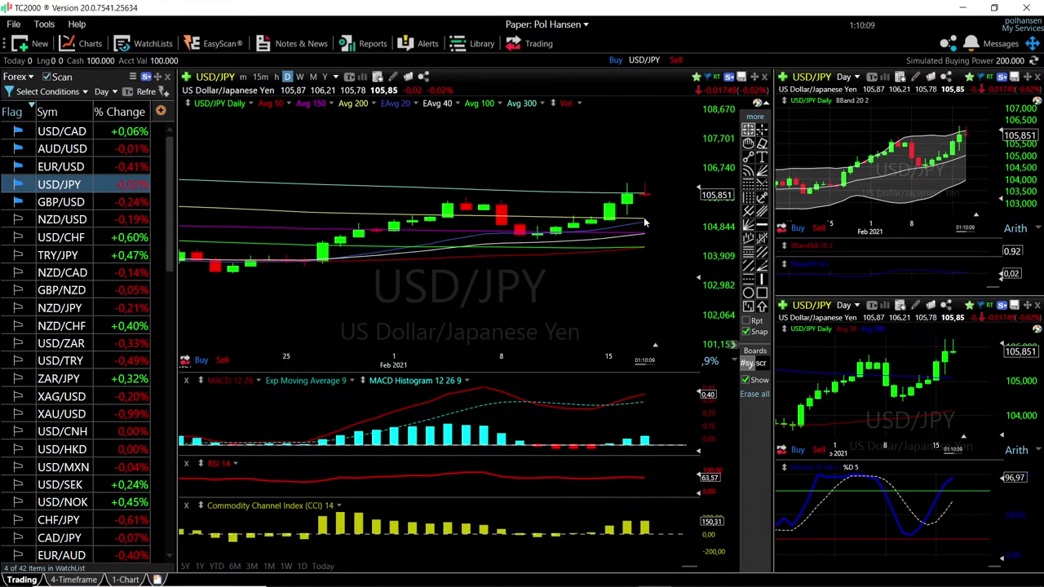
{"action": "left_click_drag", "start_coordinate": [643, 217], "coordinate": [644, 216]}
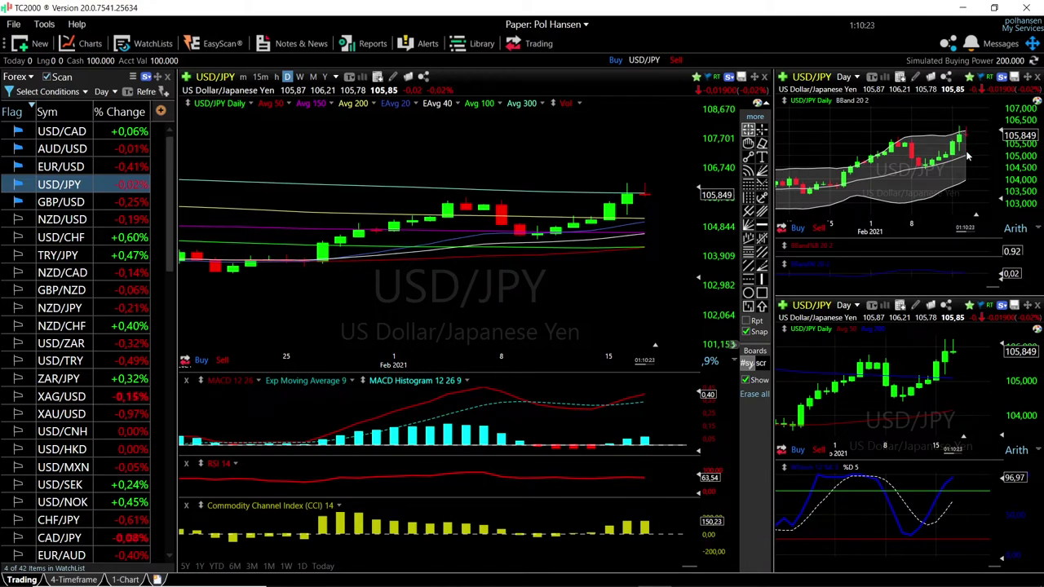
{"action": "mouse_move", "coordinate": [965, 154]}
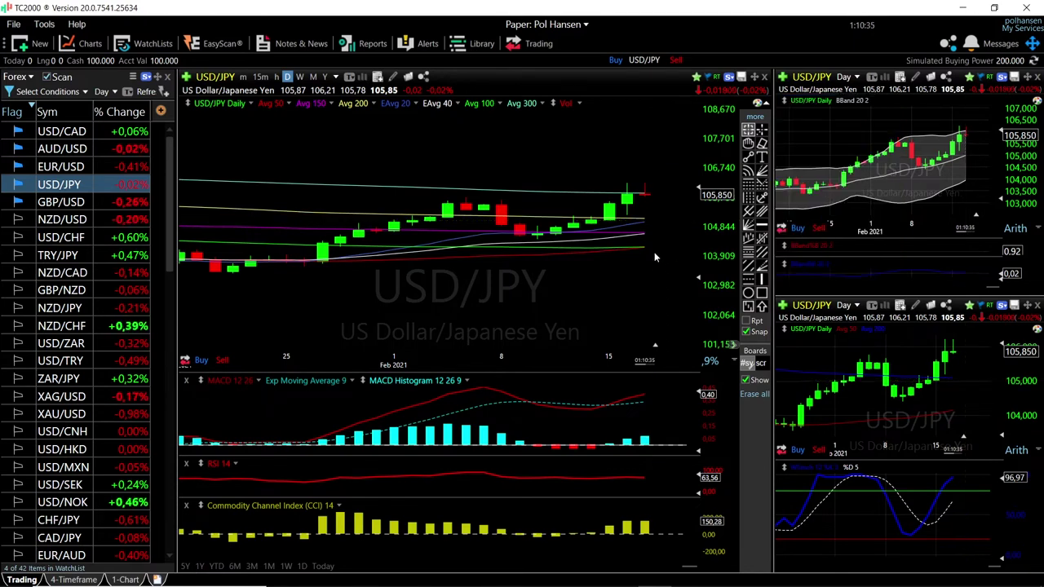
Check another USD/JPY candle's price and indicator values, then bring EUR/USD into all charts
{"action": "scroll", "coordinate": [619, 241], "scroll_direction": "down", "scroll_amount": 3}
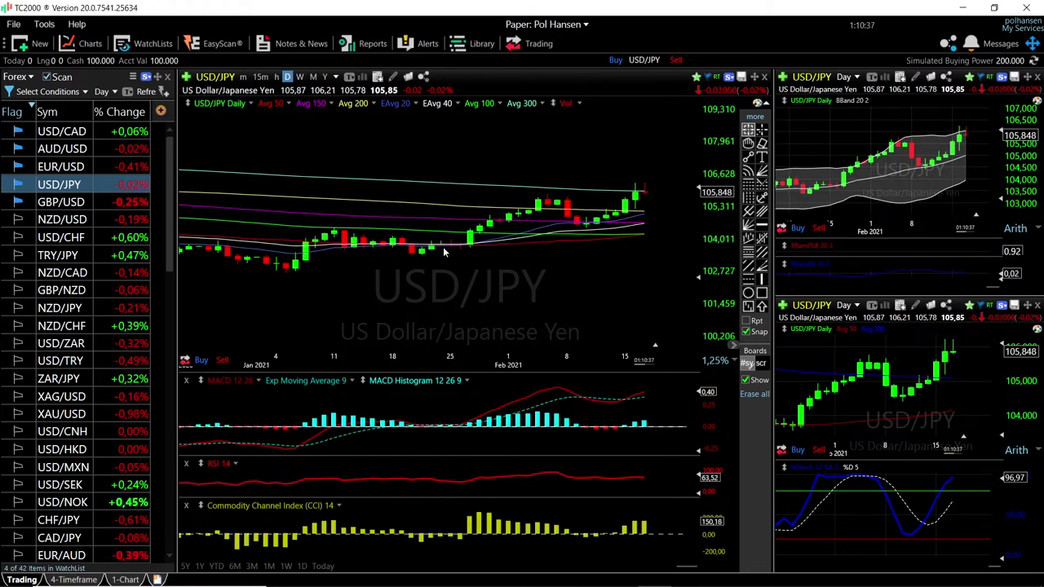
{"action": "scroll", "coordinate": [661, 221], "scroll_direction": "down", "scroll_amount": 5}
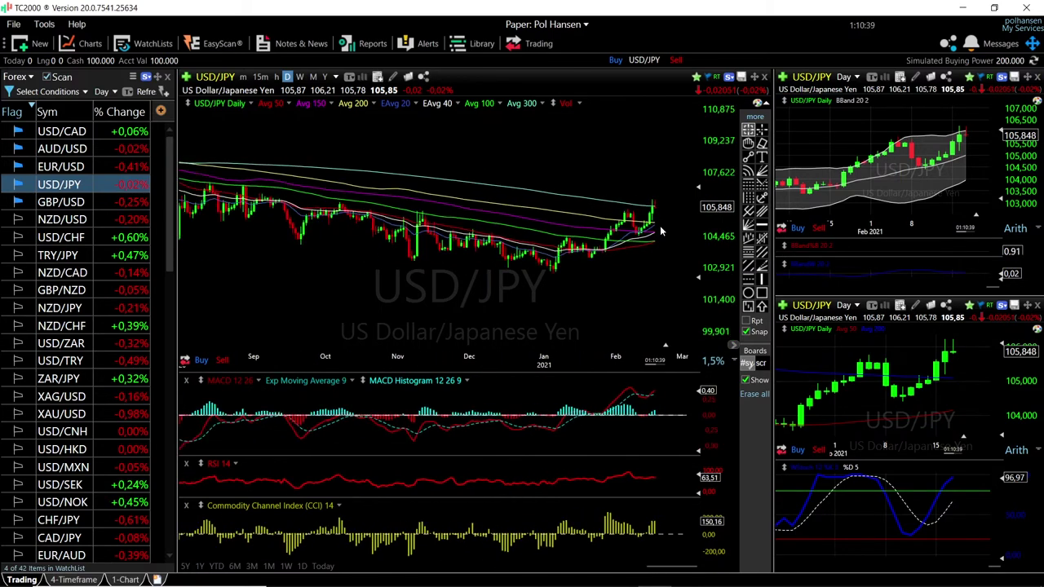
{"action": "scroll", "coordinate": [662, 234], "scroll_direction": "down", "scroll_amount": 2}
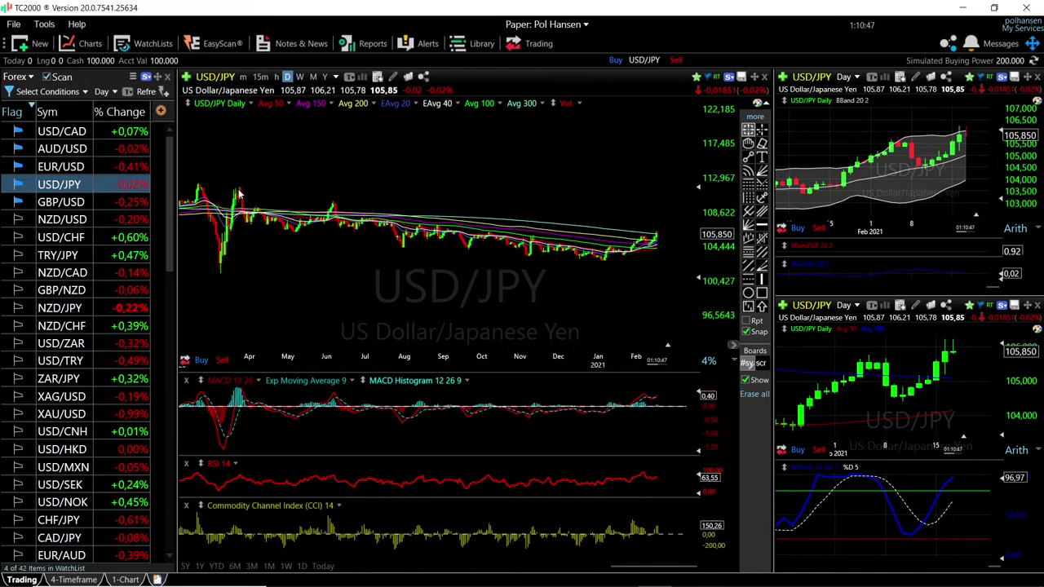
{"action": "left_click", "coordinate": [604, 257]}
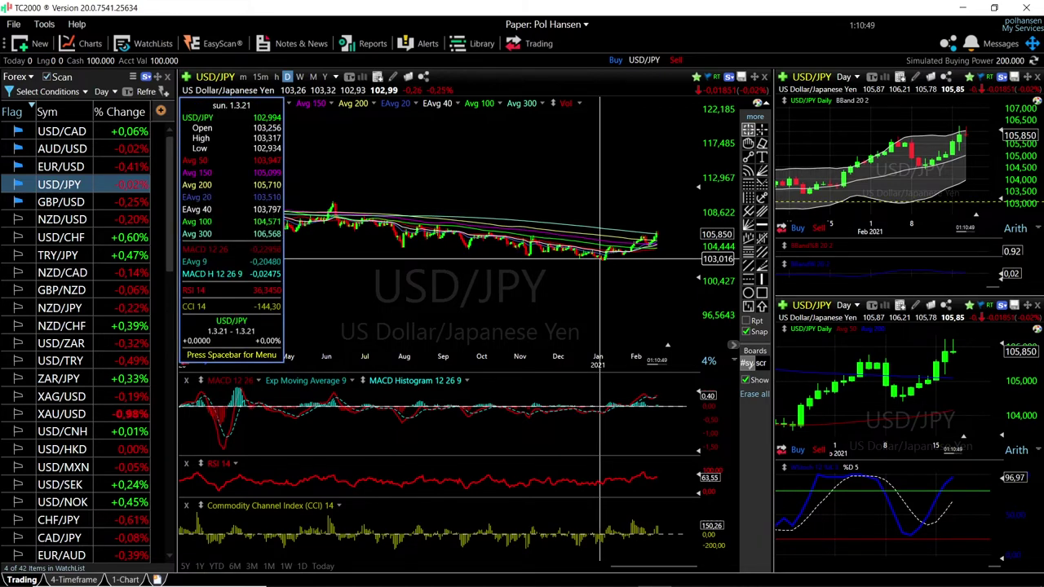
{"action": "left_click", "coordinate": [603, 257]}
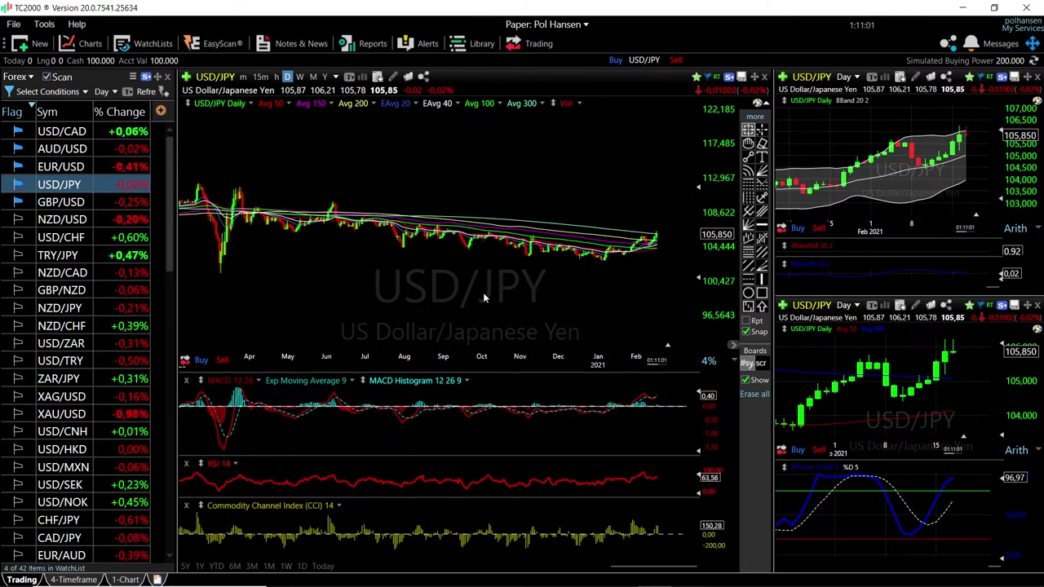
{"action": "key", "text": "Up"}
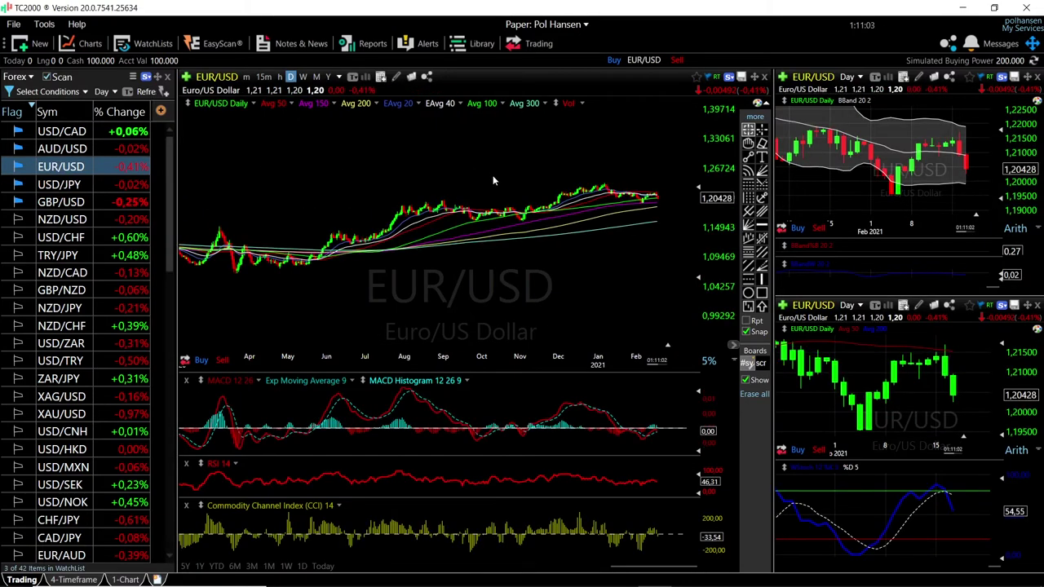
Zoom into EUR/USD, read candle and Bollinger Band values, and measure the Feb 5–15 rise
{"action": "scroll", "coordinate": [679, 222], "scroll_direction": "up", "scroll_amount": 5}
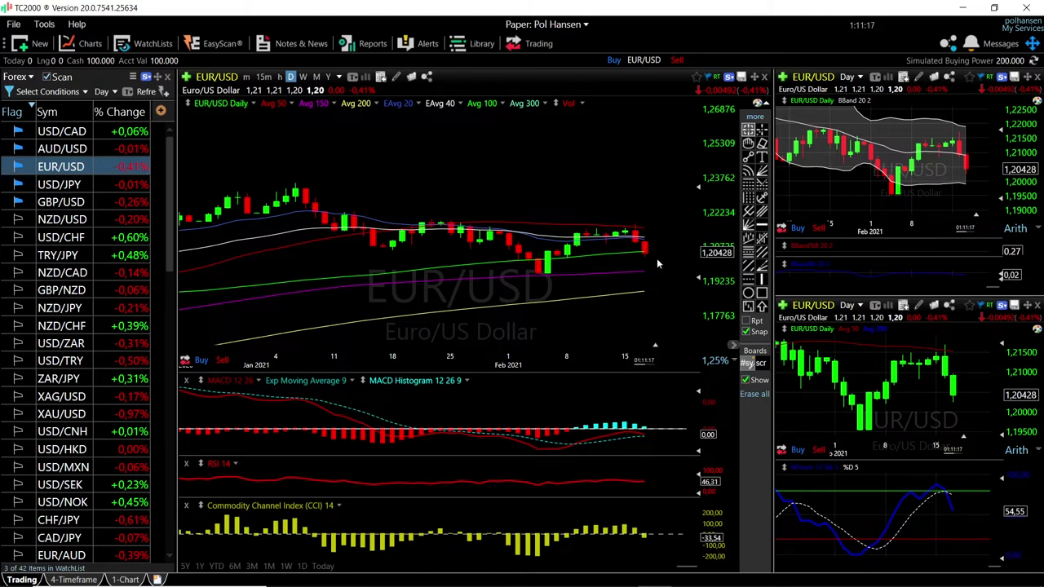
{"action": "left_click", "coordinate": [644, 271]}
{"action": "left_click", "coordinate": [966, 184]}
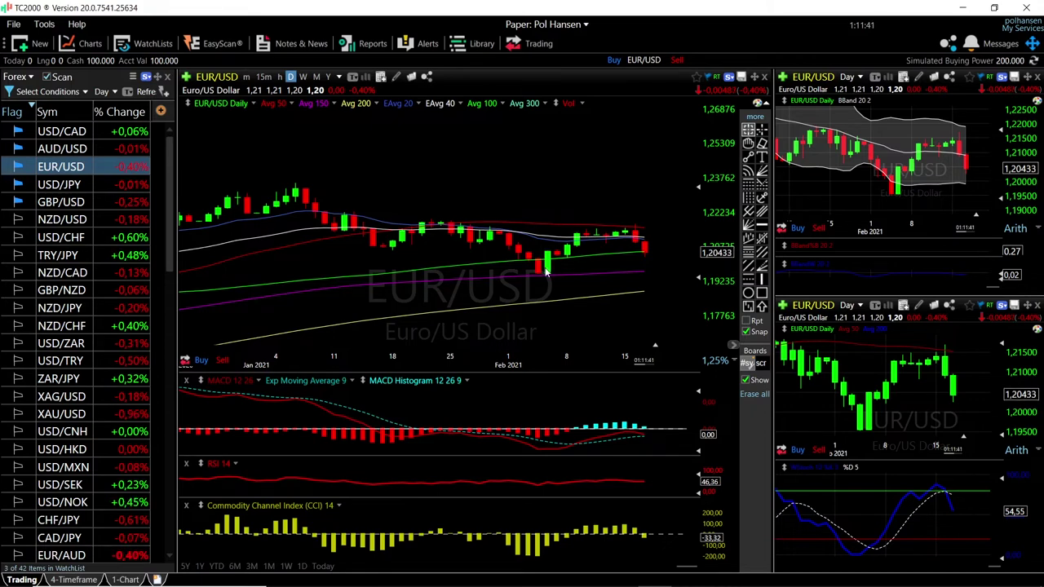
{"action": "left_click_drag", "start_coordinate": [546, 271], "coordinate": [624, 229]}
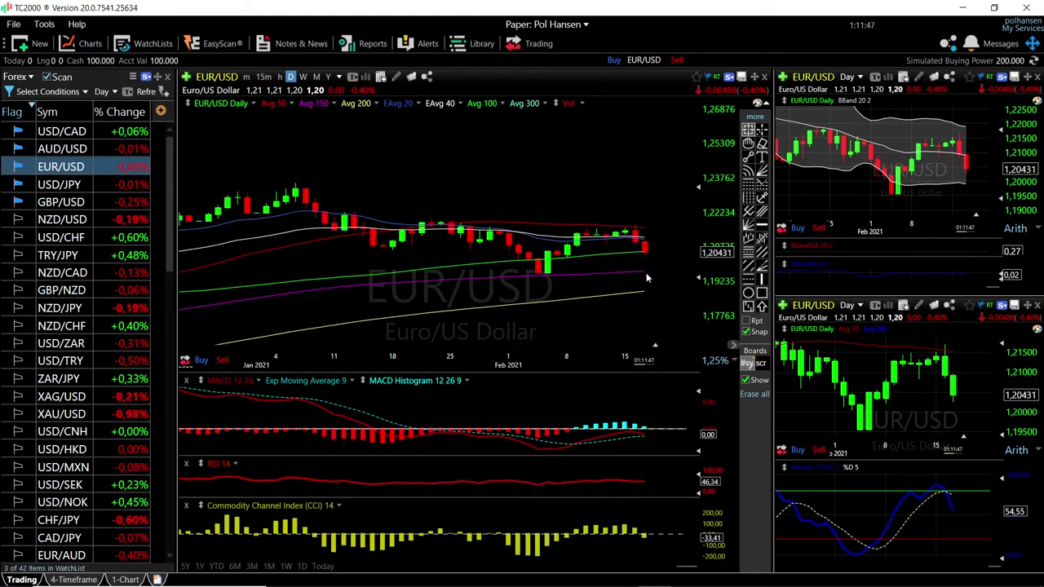
Show AUD/USD, measure its Feb 5 to Feb 15 gain, and read the top-right Bollinger Band values
{"action": "left_click", "coordinate": [73, 149]}
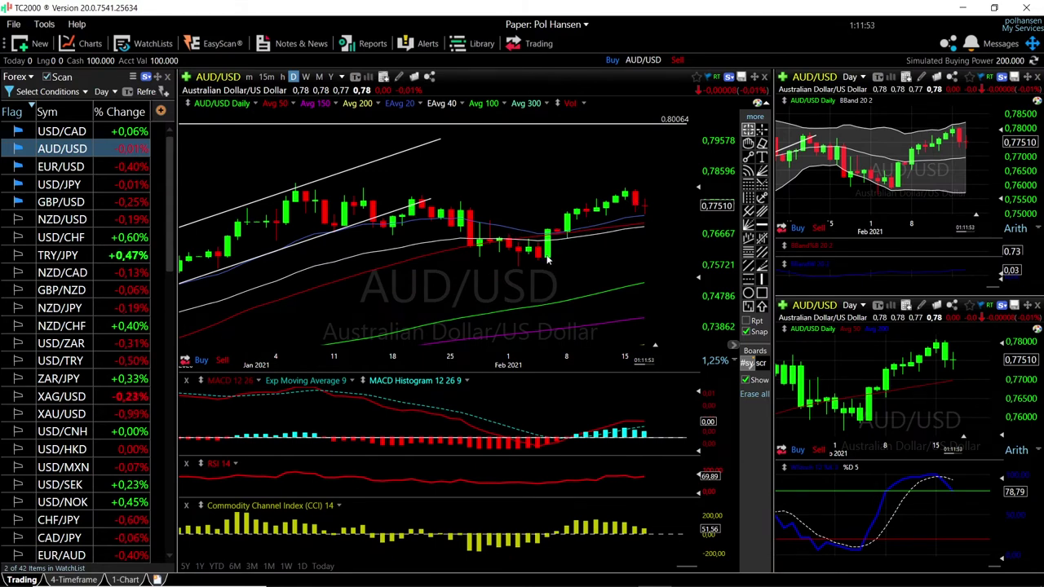
{"action": "left_click_drag", "start_coordinate": [547, 256], "coordinate": [616, 188]}
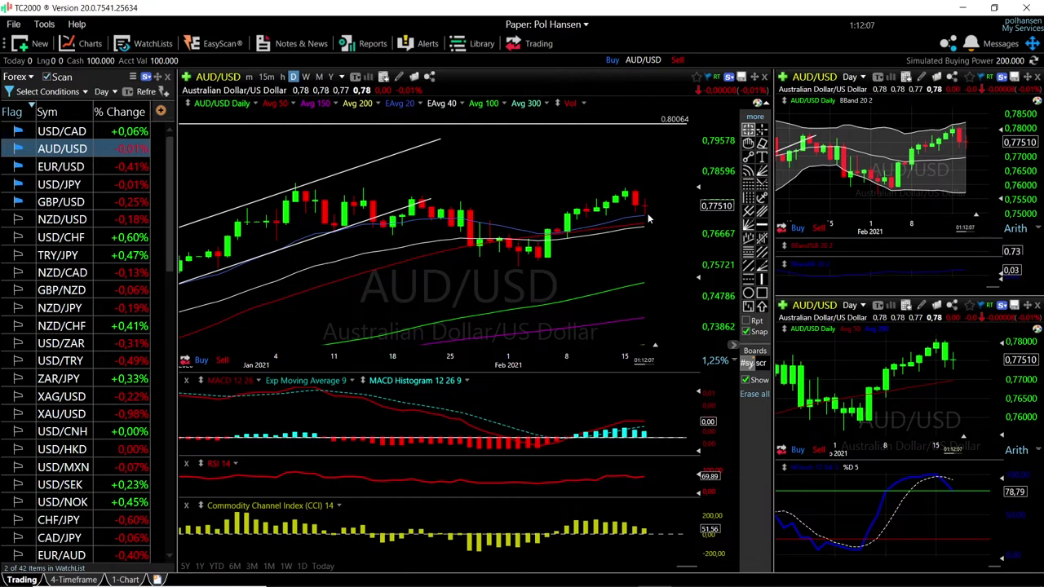
{"action": "mouse_move", "coordinate": [647, 213]}
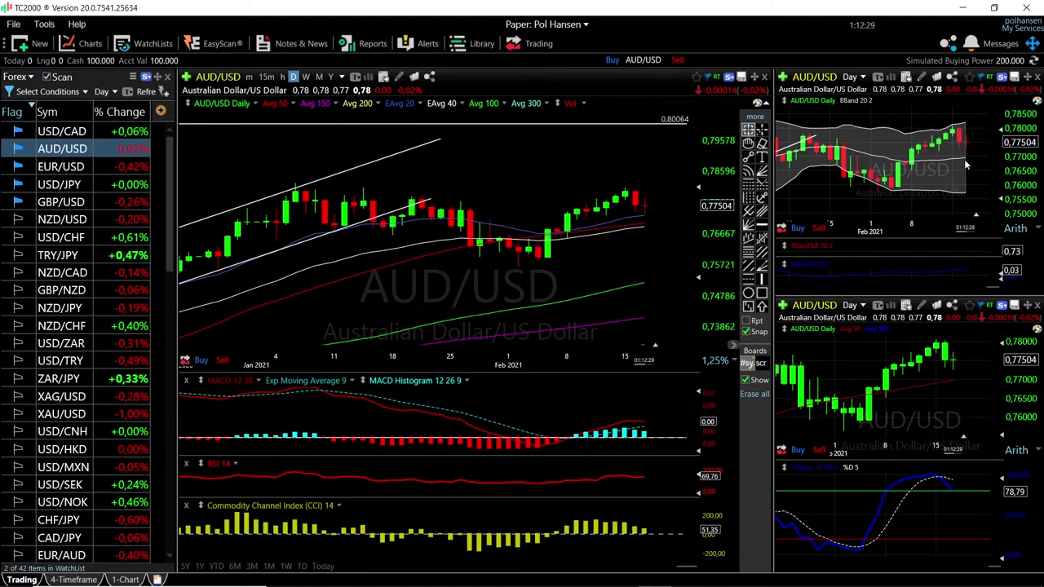
{"action": "mouse_move", "coordinate": [966, 156]}
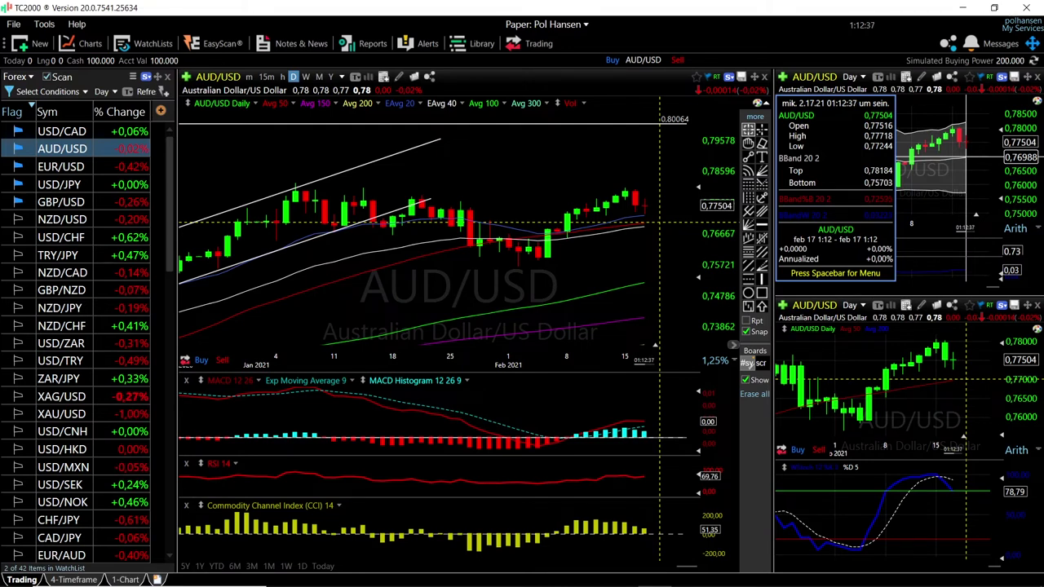
{"action": "left_click_drag", "start_coordinate": [967, 157], "coordinate": [969, 161]}
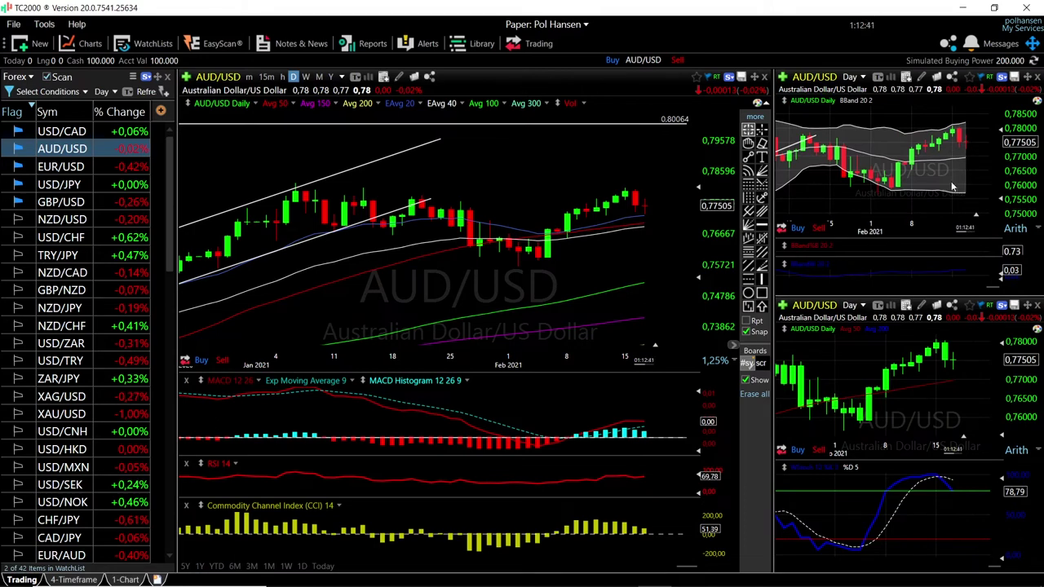
{"action": "left_click_drag", "start_coordinate": [972, 191], "coordinate": [972, 191]}
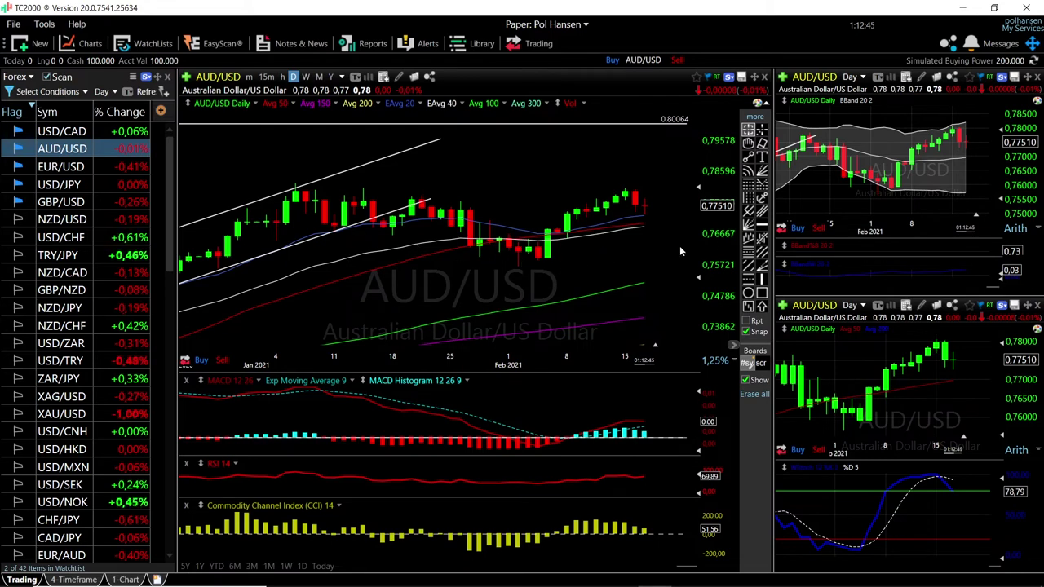
Load USD/CAD, zoom out to view its longer downtrend, then zoom back to January–February 2021
{"action": "left_click", "coordinate": [57, 133]}
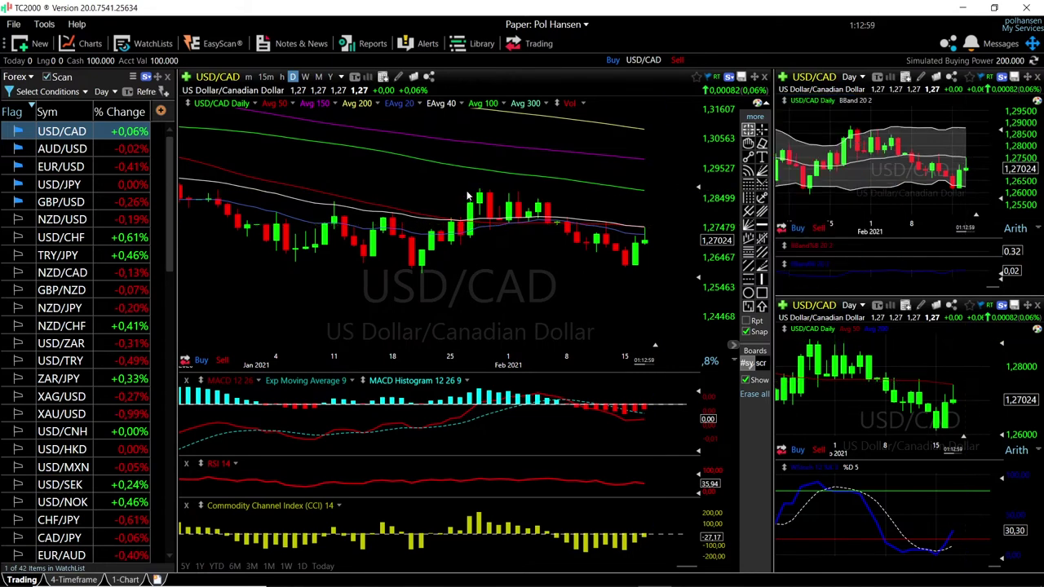
{"action": "mouse_move", "coordinate": [481, 193]}
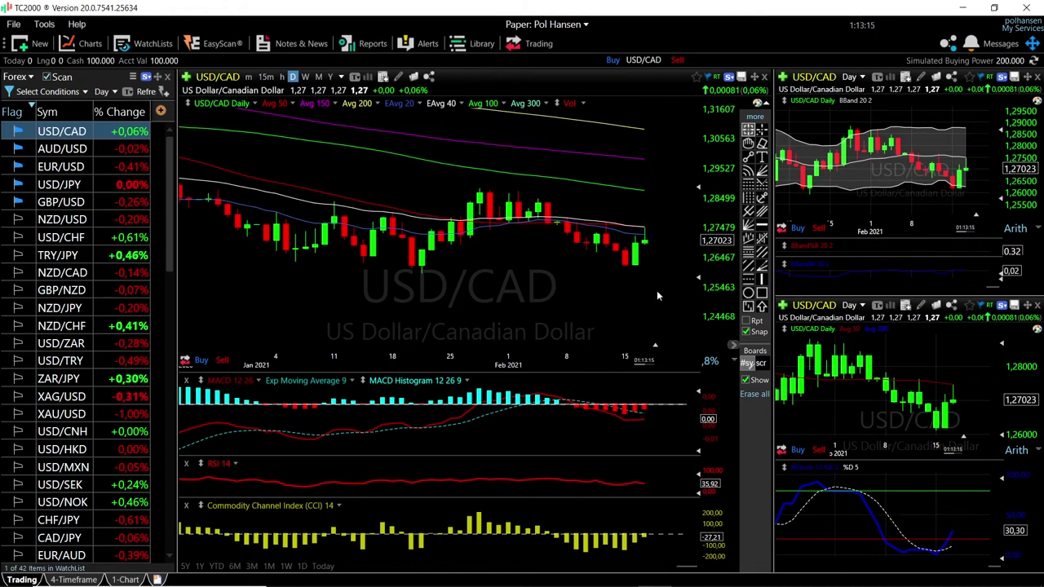
{"action": "scroll", "coordinate": [595, 252], "scroll_direction": "down", "scroll_amount": 6}
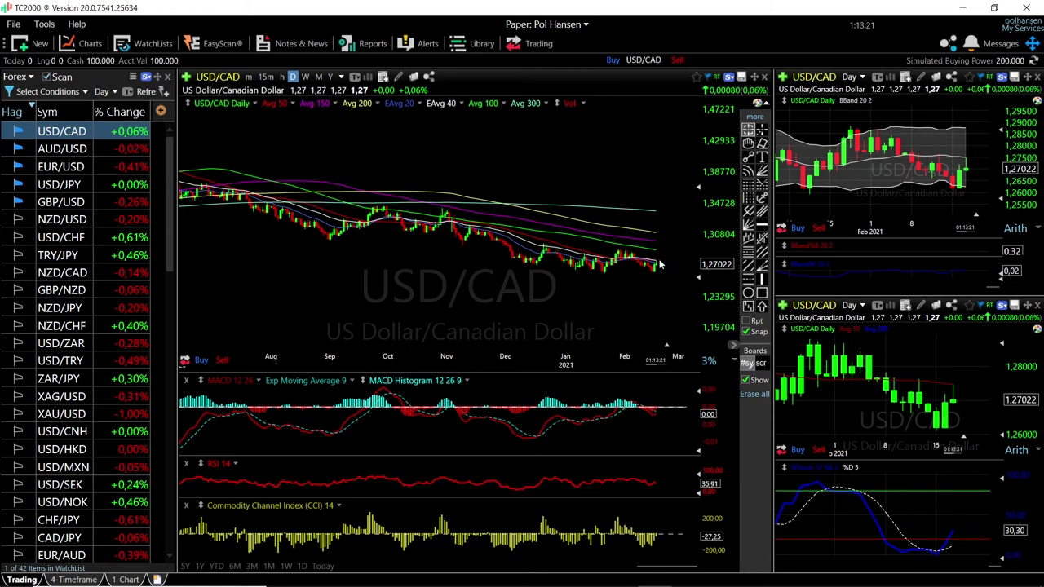
{"action": "scroll", "coordinate": [663, 269], "scroll_direction": "up", "scroll_amount": 2}
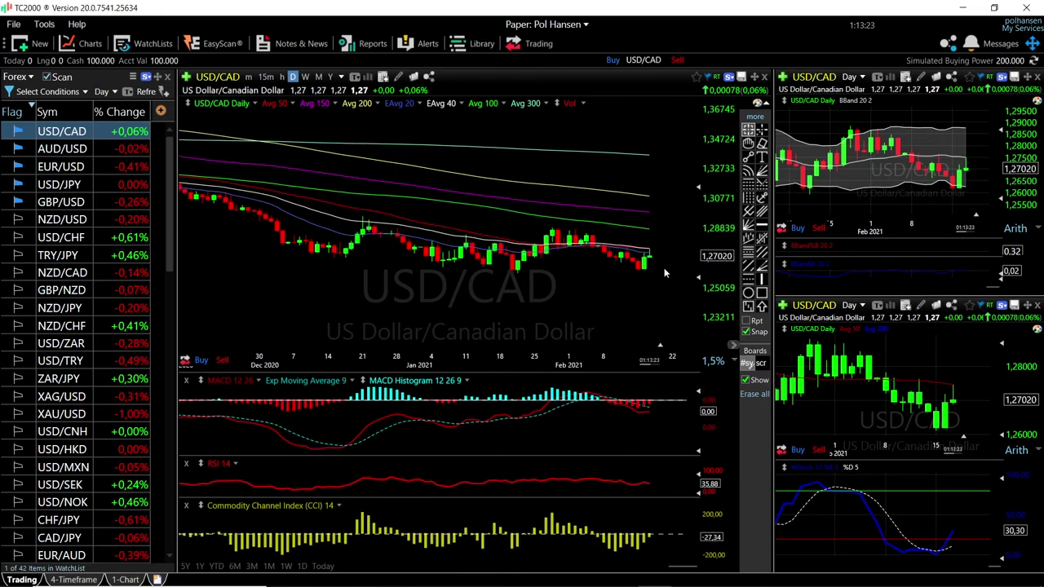
{"action": "scroll", "coordinate": [665, 272], "scroll_direction": "up", "scroll_amount": 2}
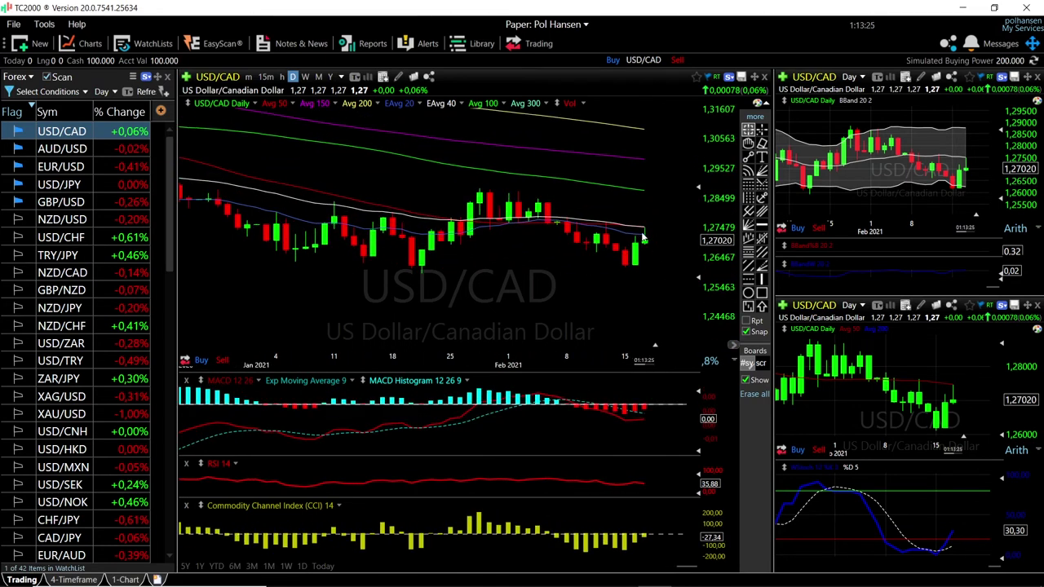